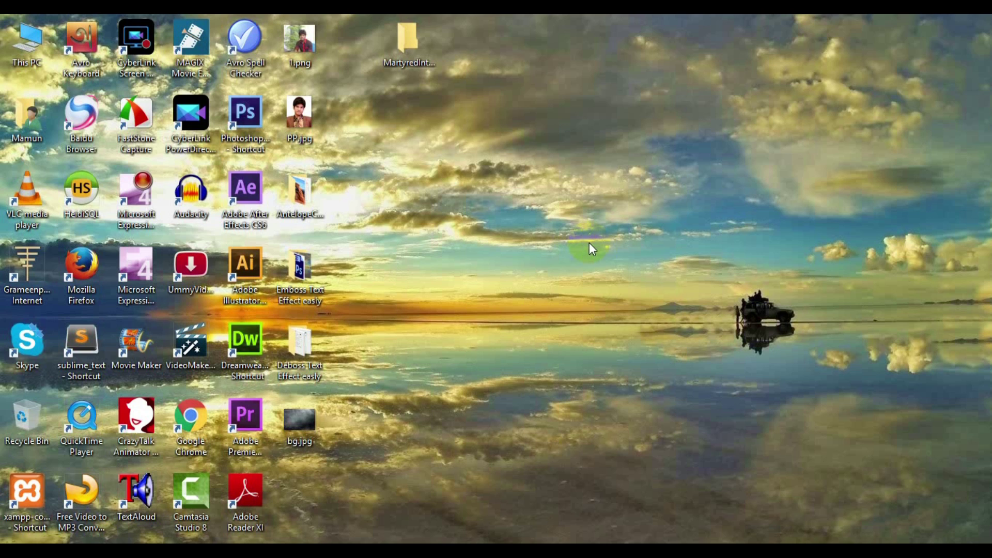
Step: Launch Photoshop and open the grunge texture bg.jpg from the Desktop
double_click(246, 115)
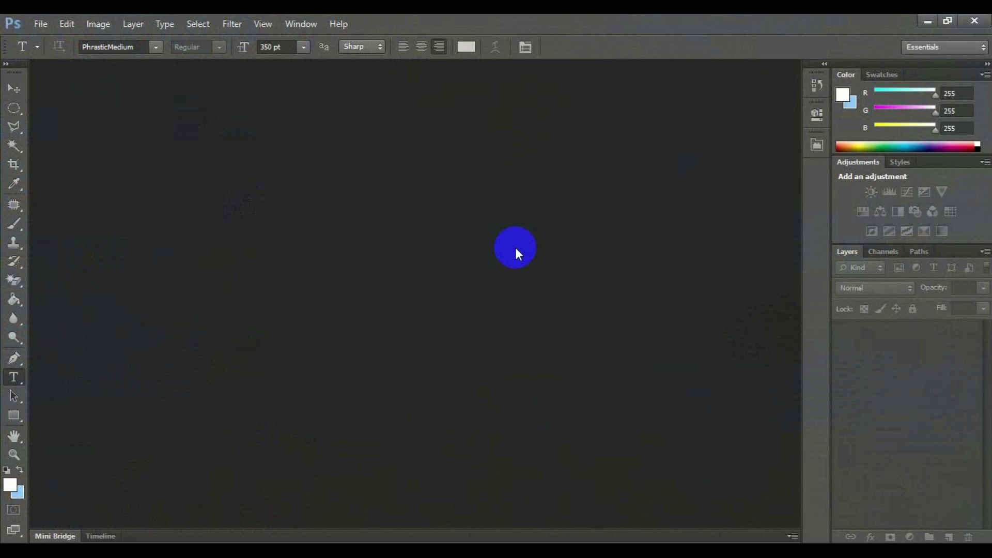
left_click(38, 26)
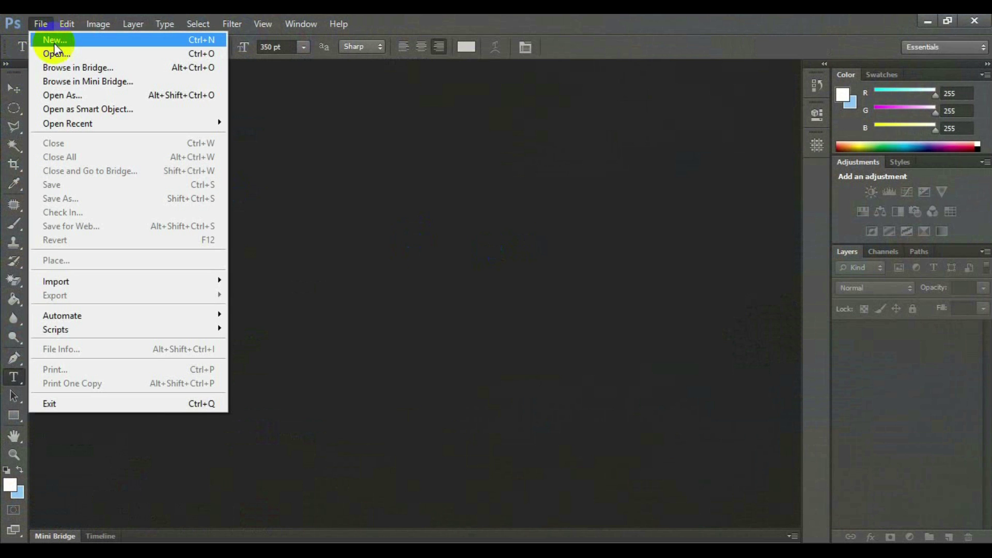
left_click(62, 53)
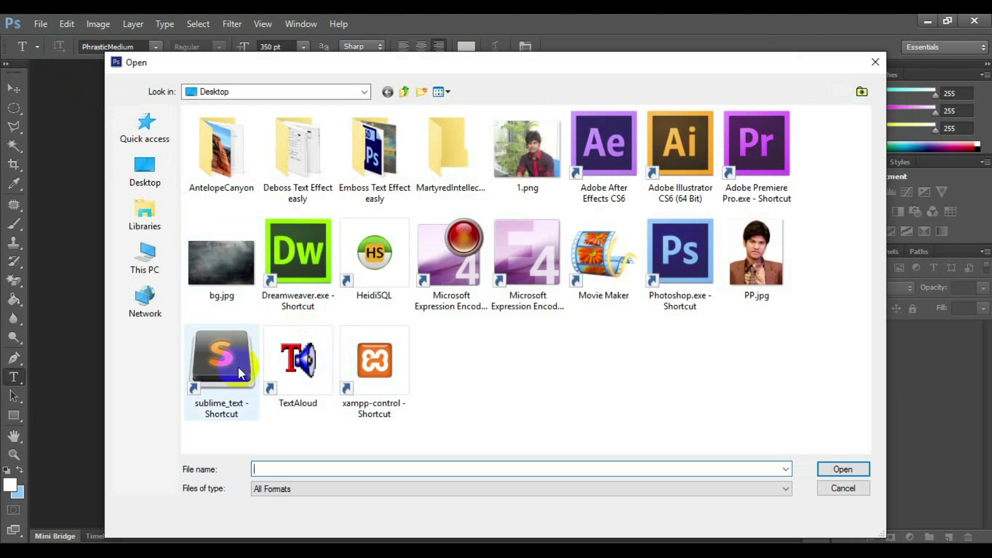
double_click(202, 272)
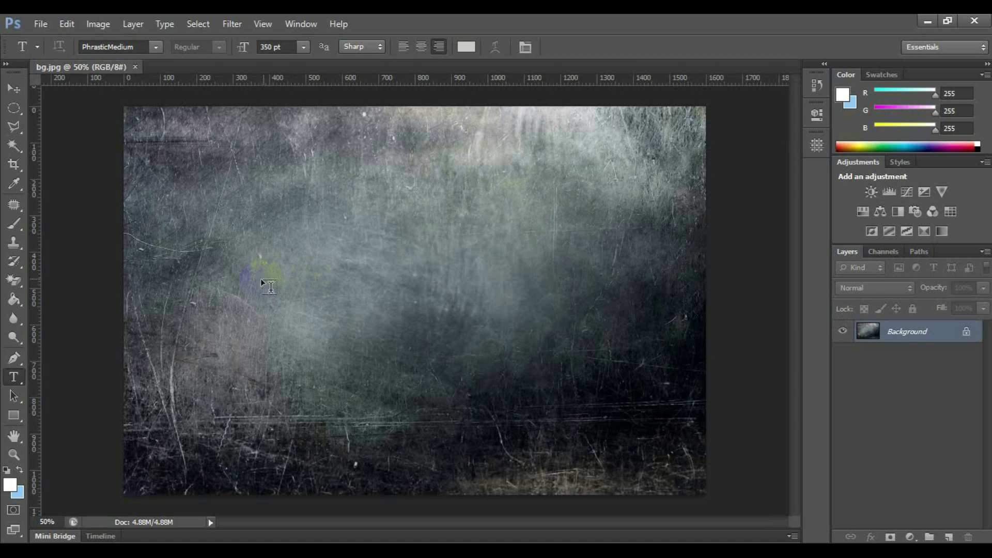
Step: Type the word TechnTuts on the texture and move it to the centre of the image
left_click(185, 284)
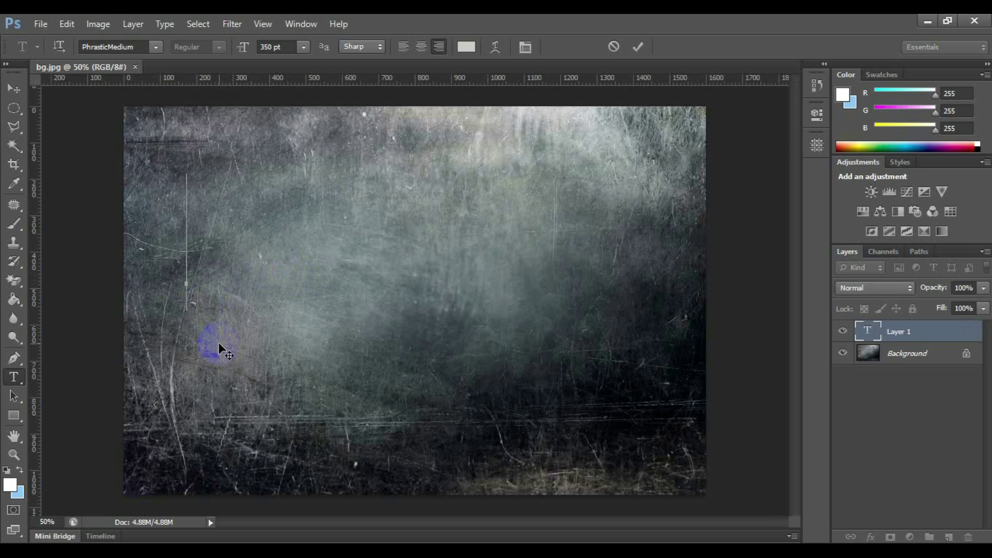
type("Techn")
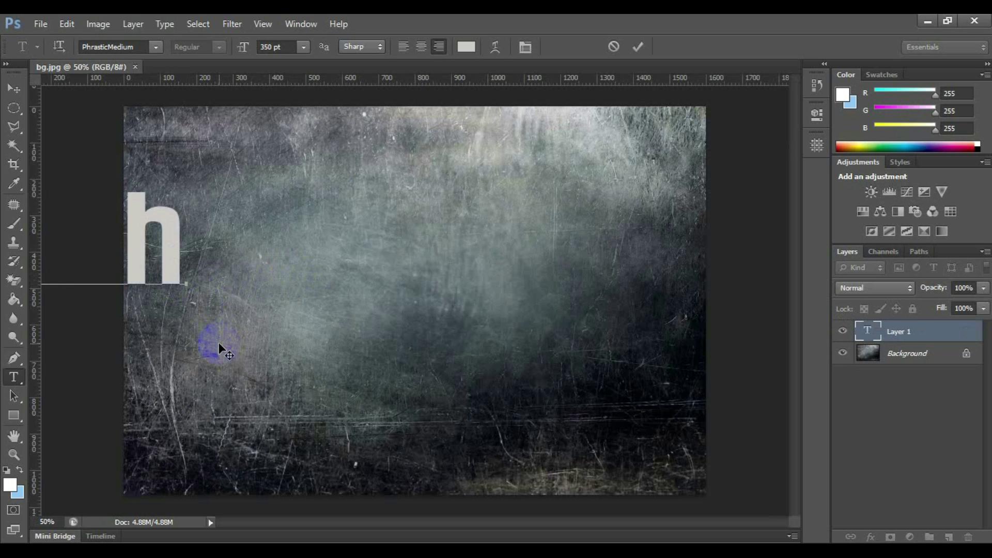
type("iques")
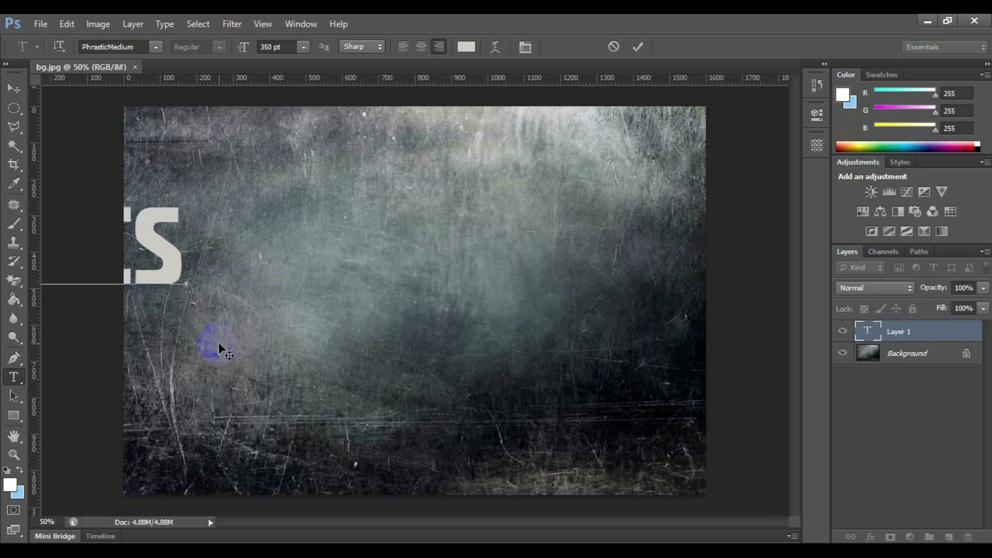
left_click_drag(150, 248, 641, 305)
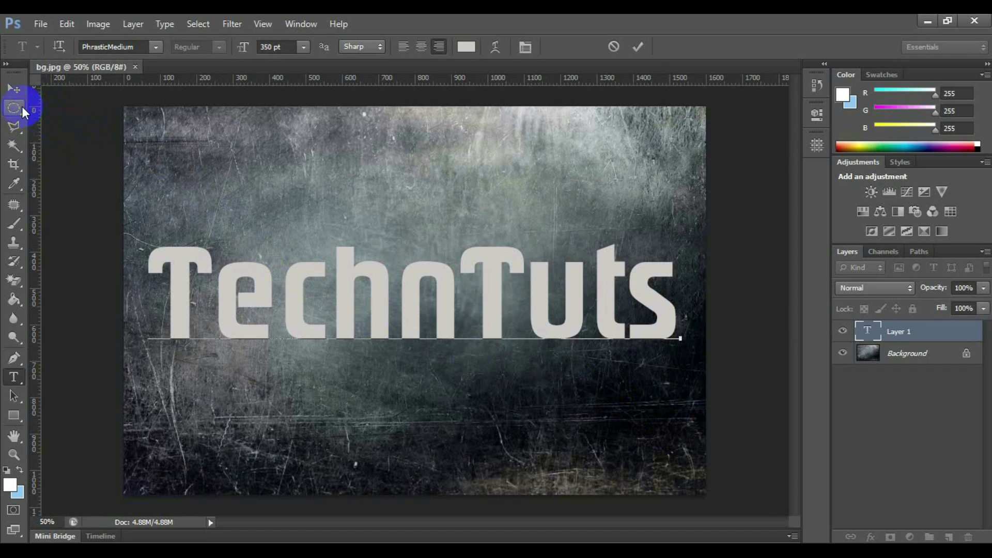
Step: Load the TechnTuts lettering as a pixel selection from its type layer
left_click(908, 362)
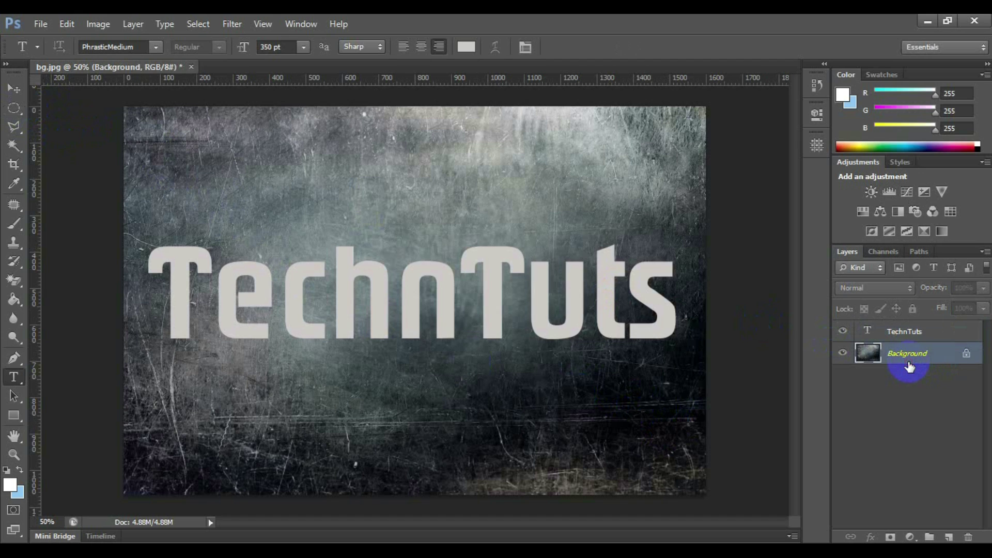
left_click(890, 395)
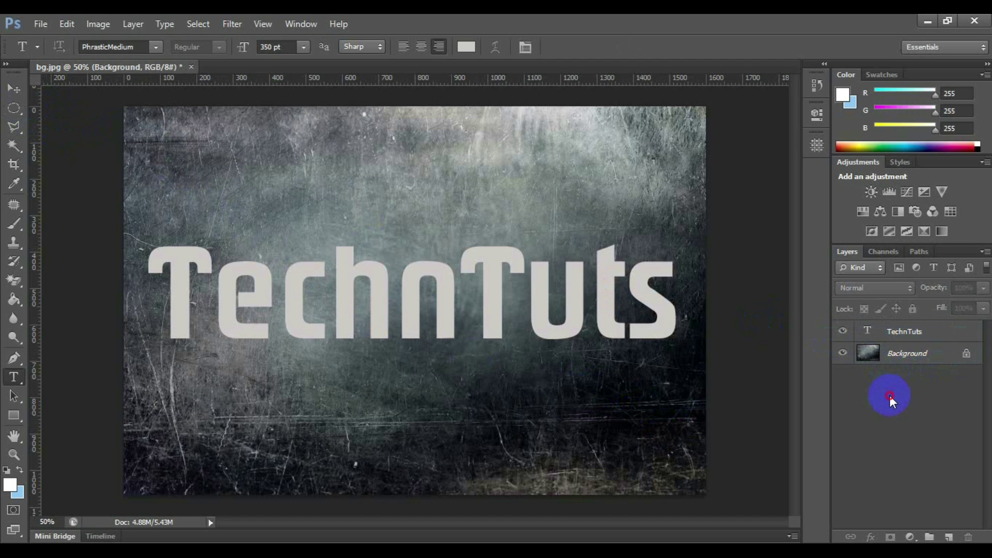
left_click(895, 337)
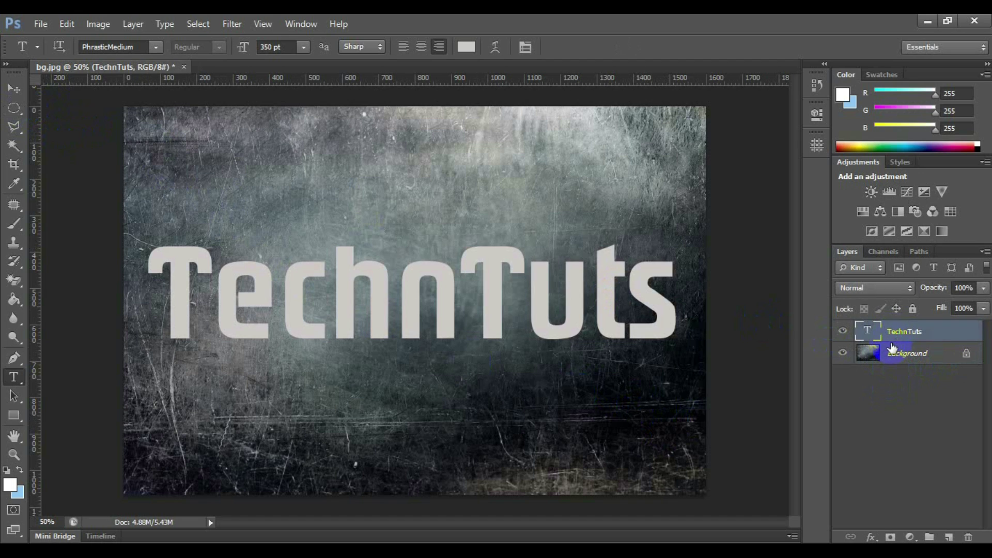
right_click(866, 334)
left_click(723, 238)
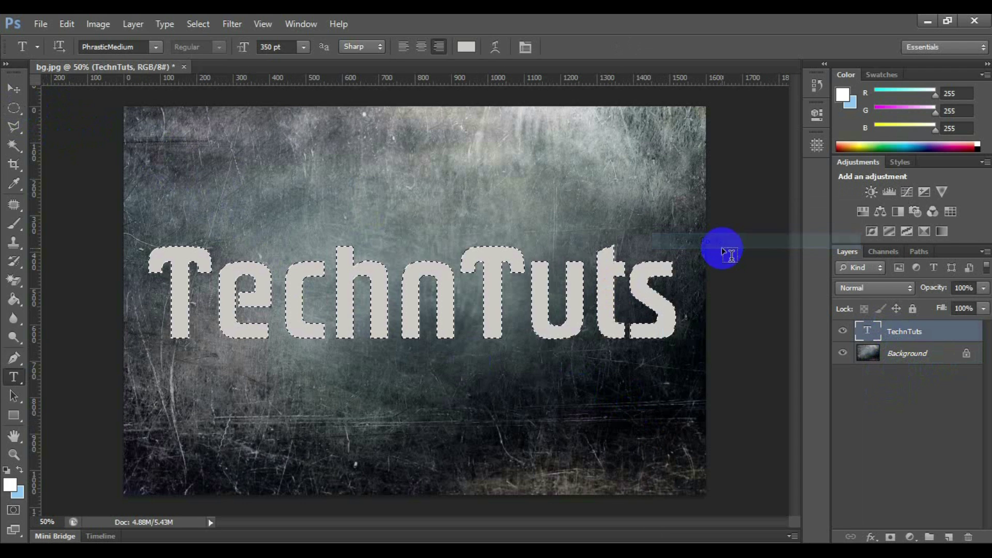
Step: Copy the Background texture inside the letters onto a new Layer 1
left_click(877, 359)
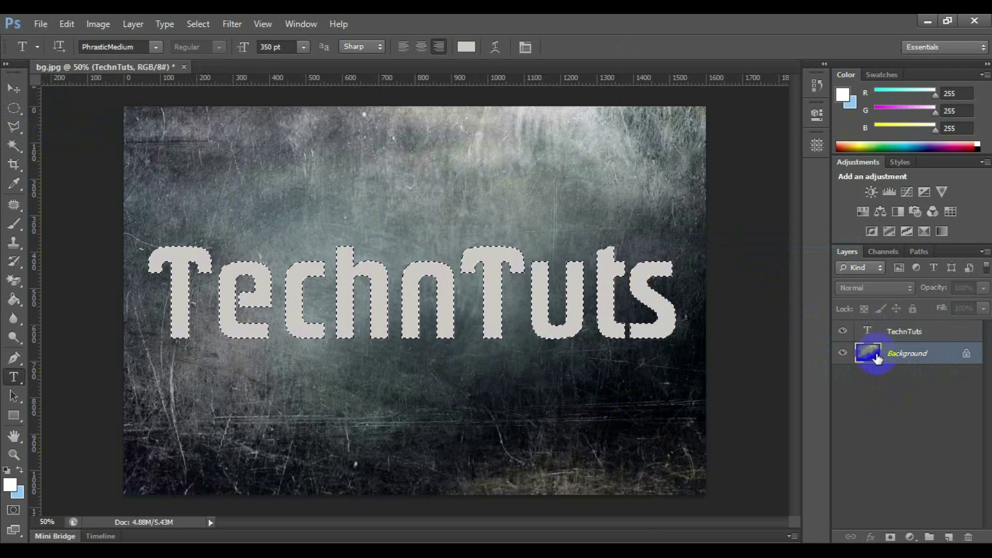
left_click(898, 410)
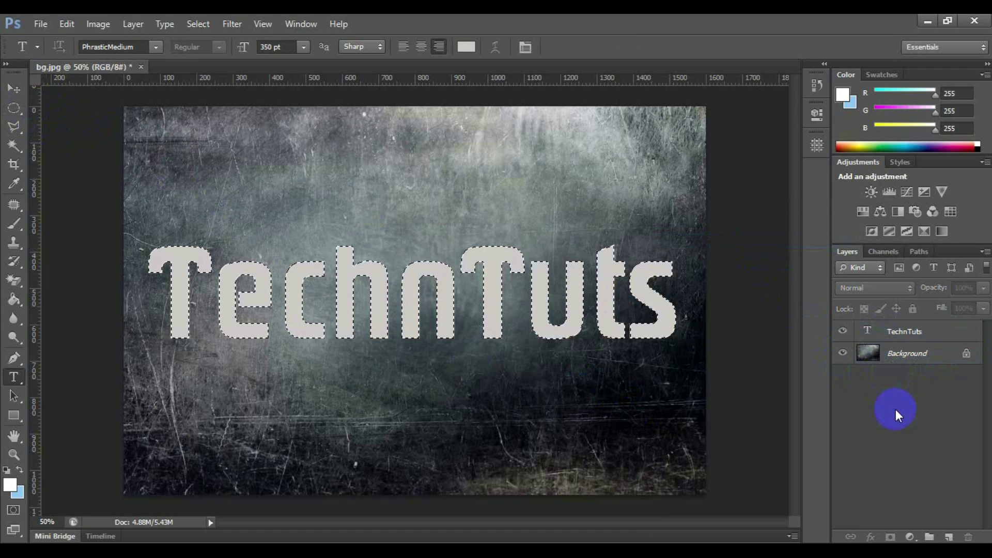
key("ctrl+j")
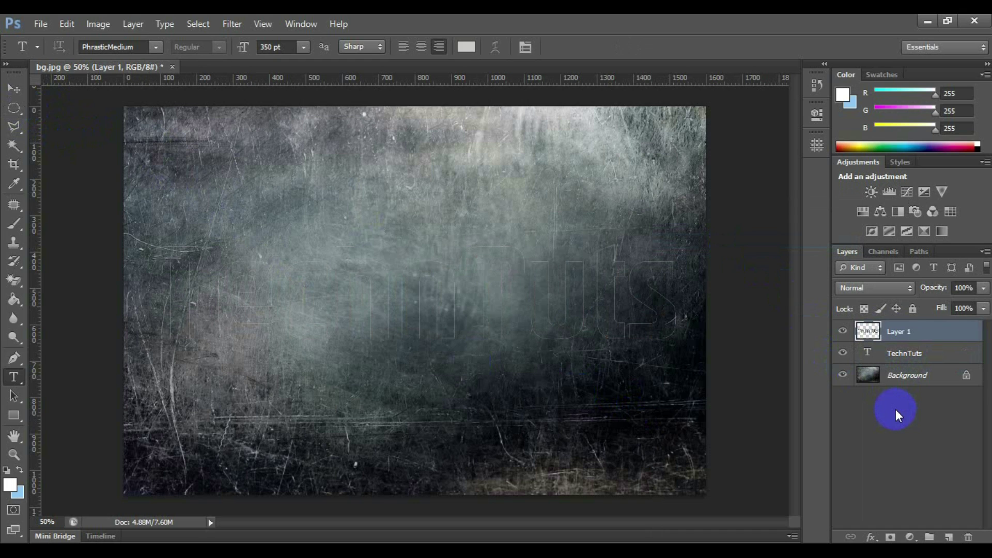
left_click(871, 337)
Step: Enable Bevel & Emboss on Layer 1 with Emboss style, Smooth technique and 200% depth
double_click(871, 337)
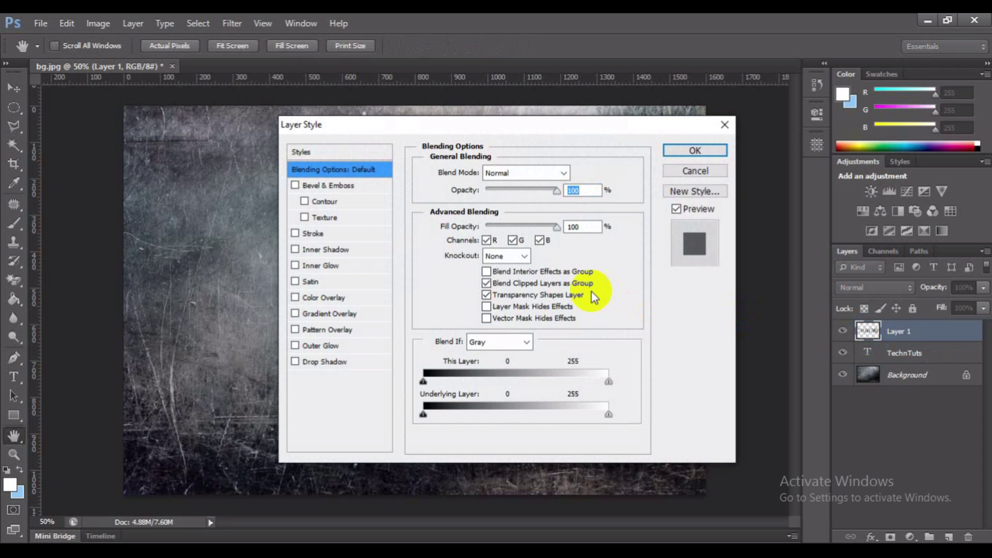
left_click(327, 189)
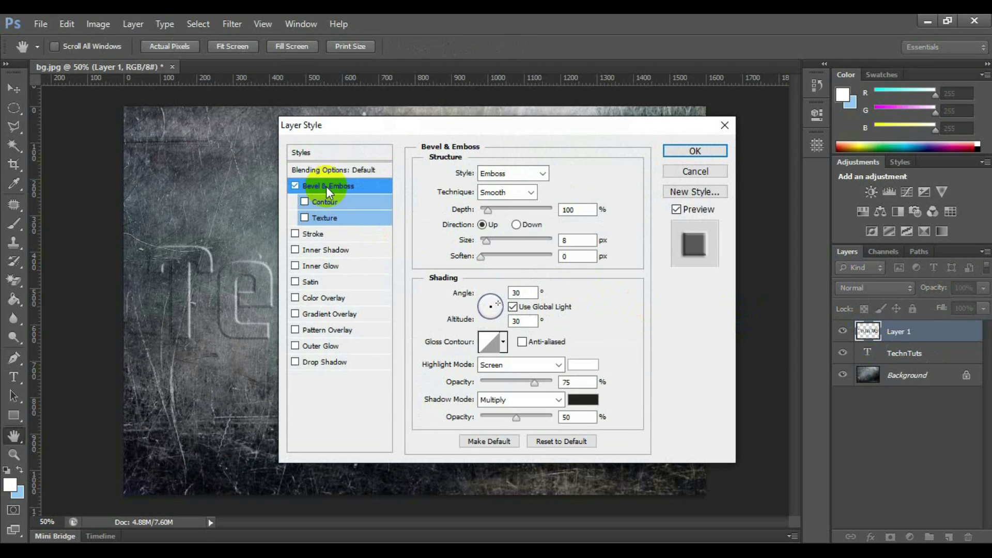
left_click(516, 174)
left_click(515, 176)
left_click(514, 194)
left_click(516, 200)
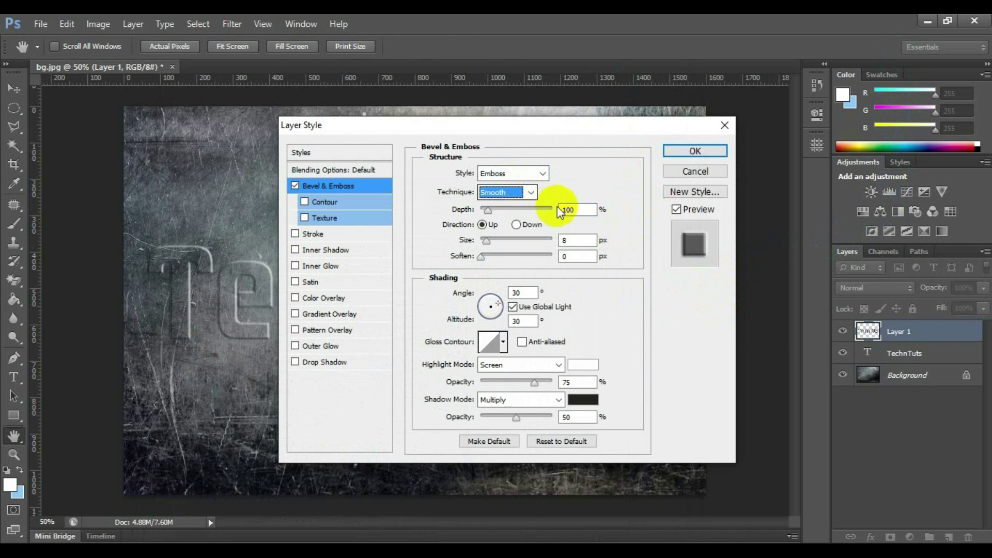
key("Tab")
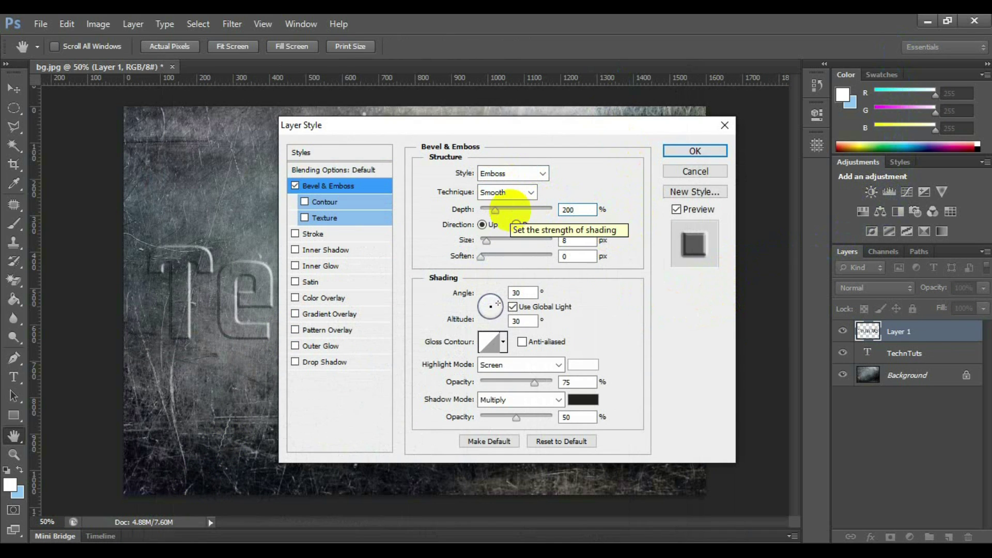
type("200")
Step: Set the bevel direction Down, size 7 px, angle 120, highlight opacity 50% and shadow opacity 30%
left_click(516, 224)
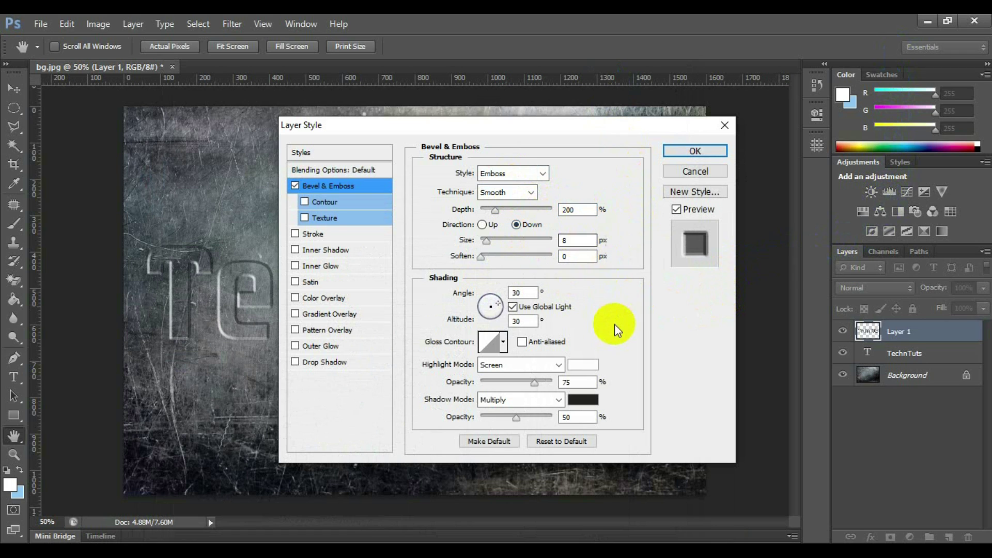
left_click(511, 240)
type("7")
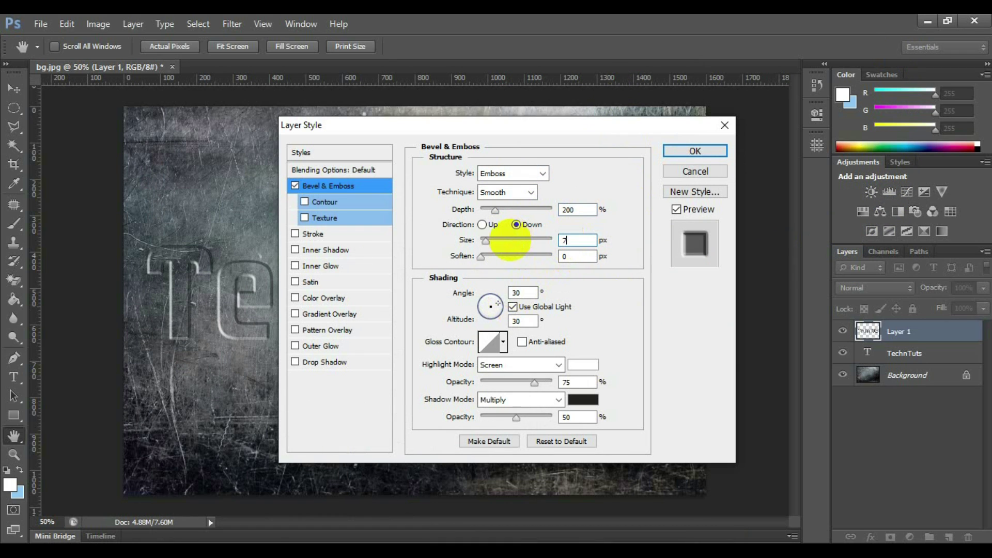
left_click(582, 257)
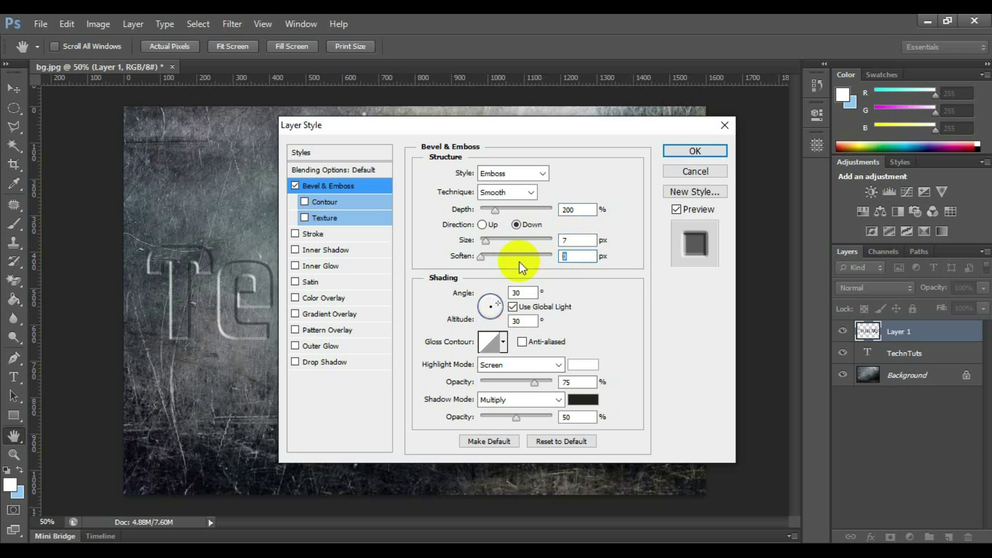
left_click(473, 293)
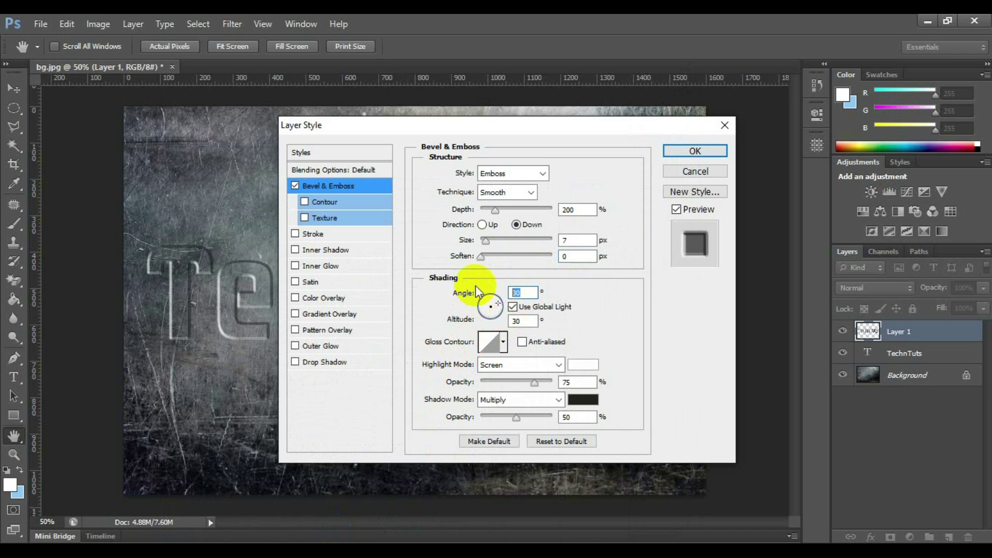
type("120")
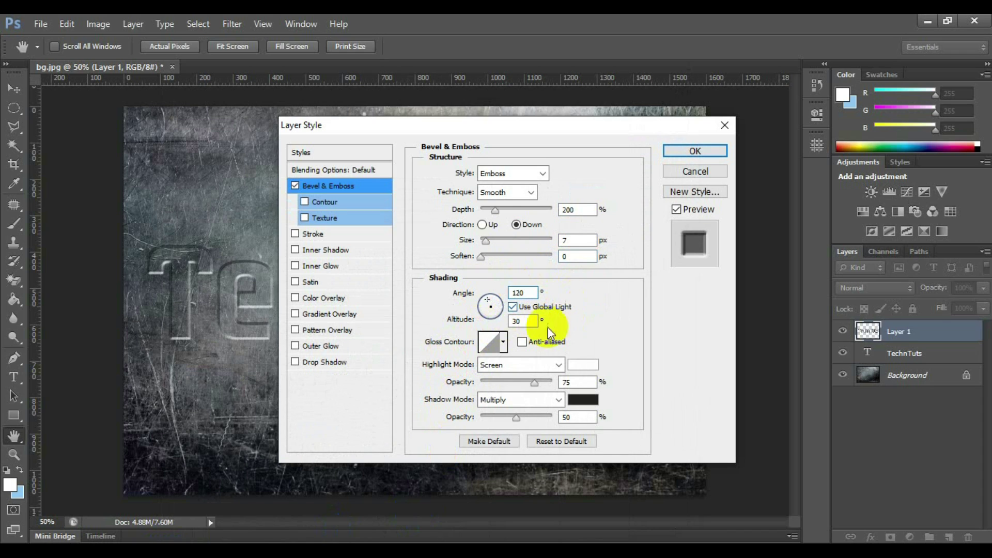
left_click(529, 321)
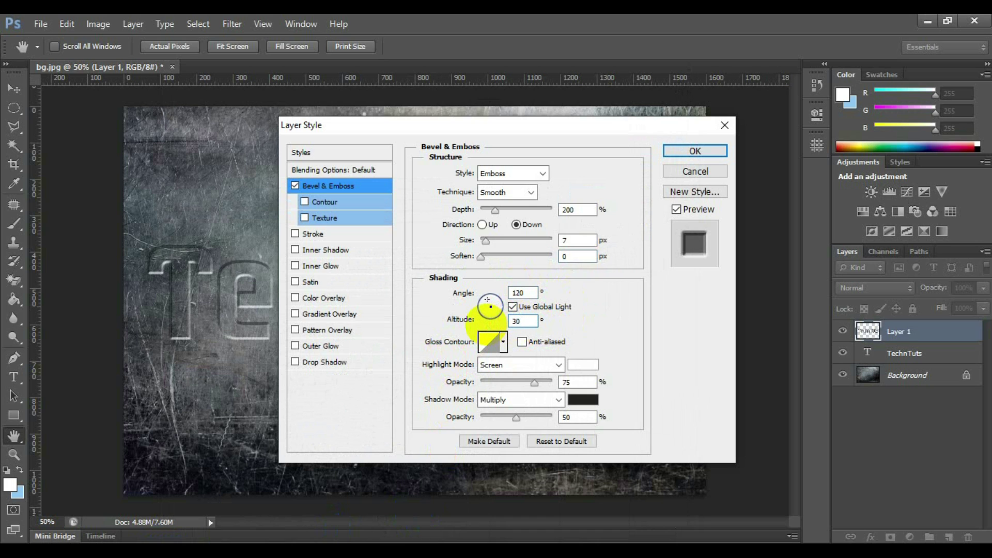
double_click(571, 382)
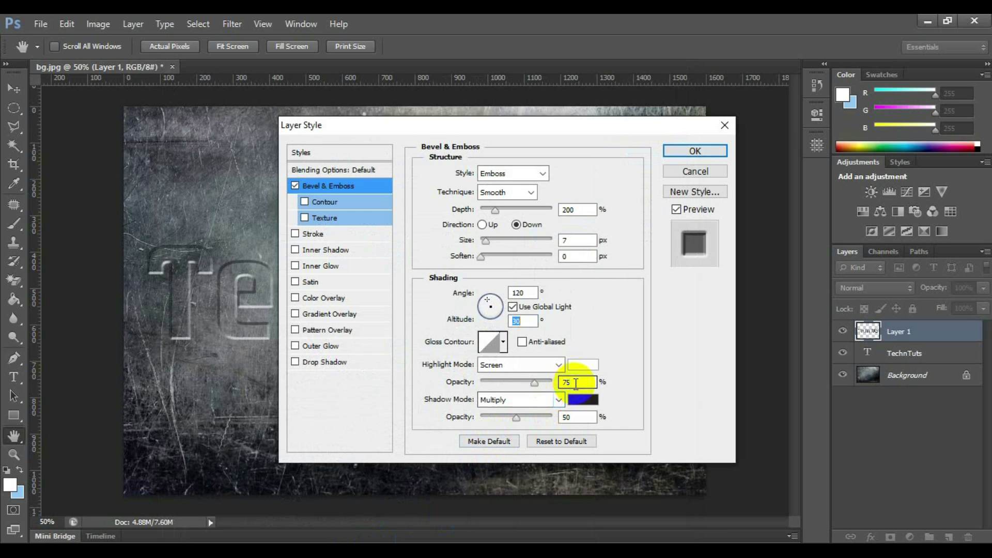
type("50")
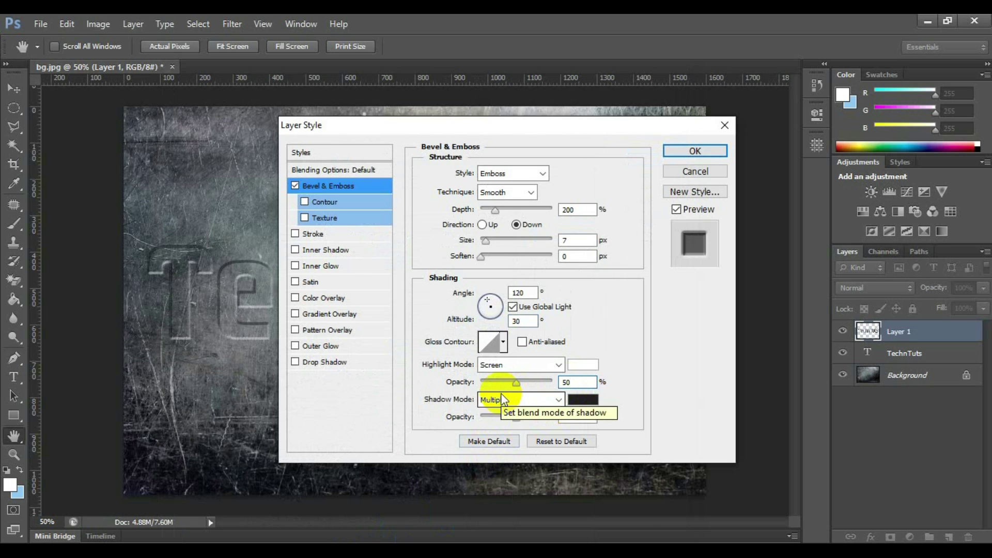
double_click(578, 419)
type("30")
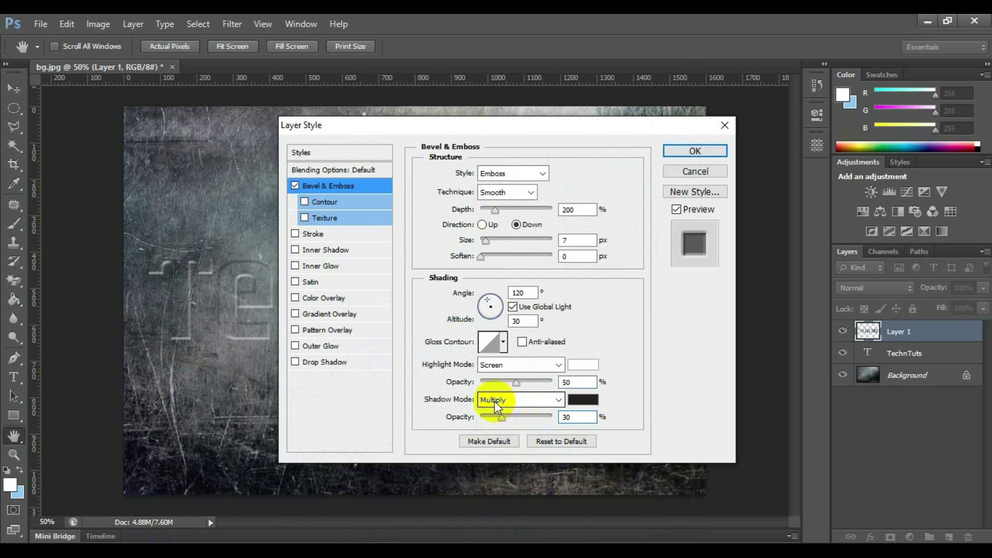
left_click(380, 465)
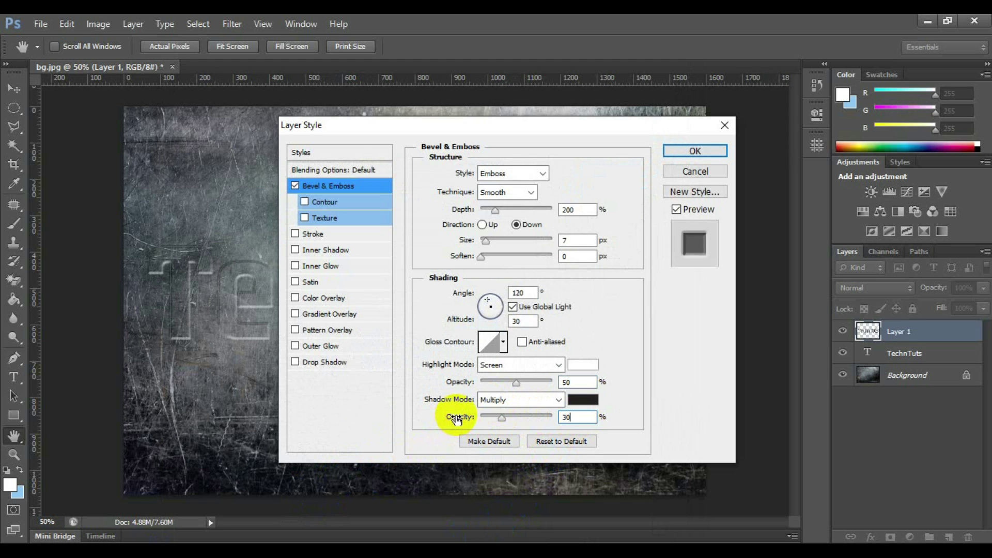
Step: Enable Inner Shadow with a near-black colour and Color Burn blend mode
left_click(307, 249)
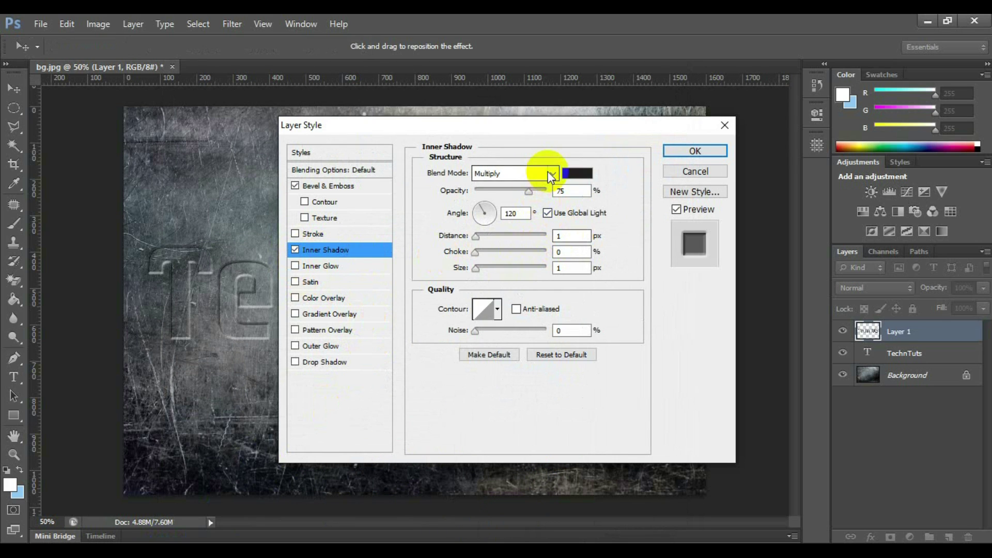
left_click(577, 174)
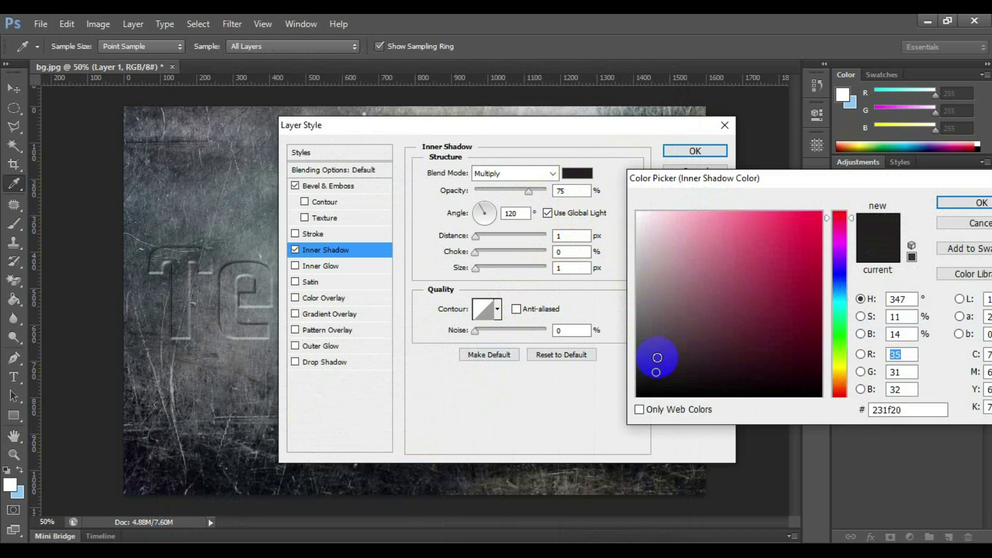
left_click_drag(656, 372, 639, 382)
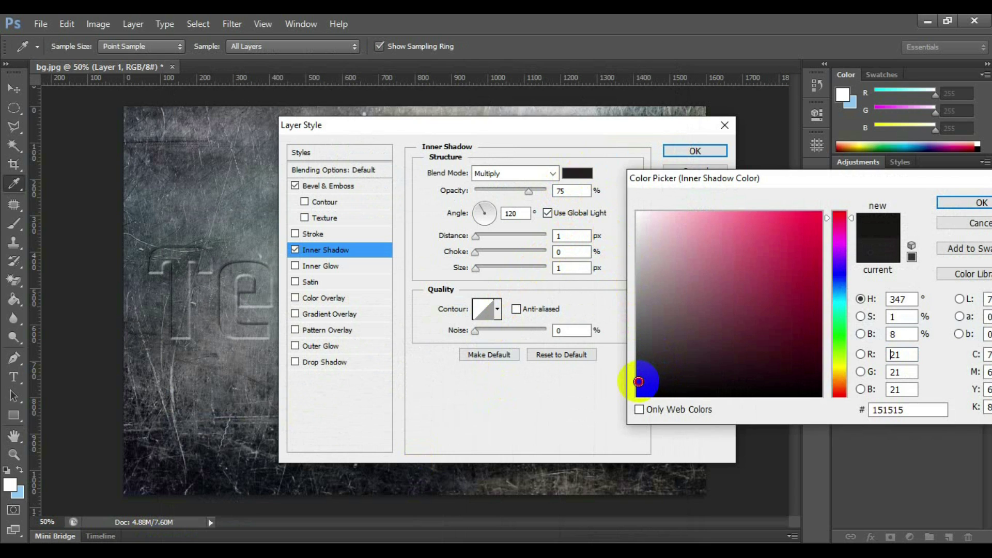
left_click(975, 202)
left_click(552, 174)
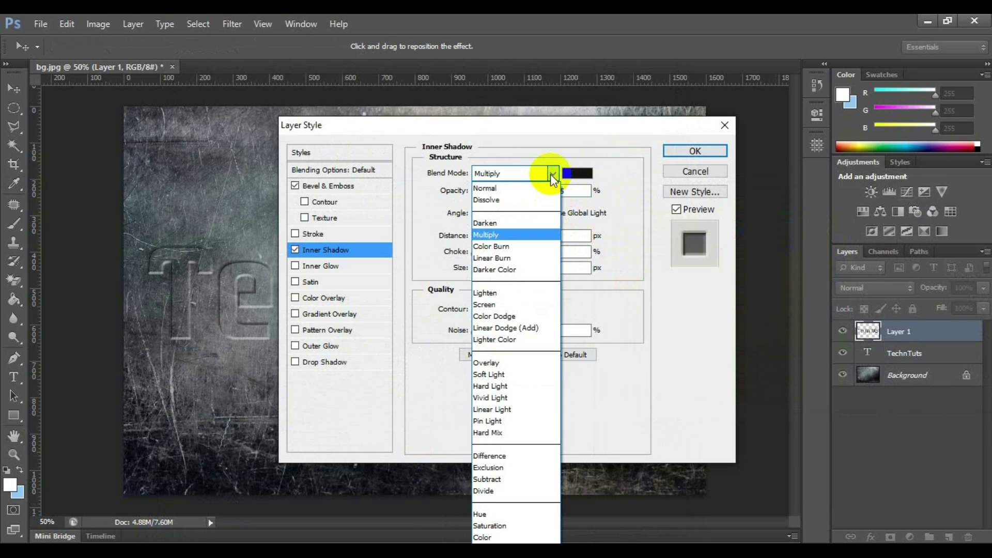
left_click(496, 247)
Step: Set the inner shadow to 100% opacity, 13 px distance and 6 px size
double_click(571, 191)
type("100")
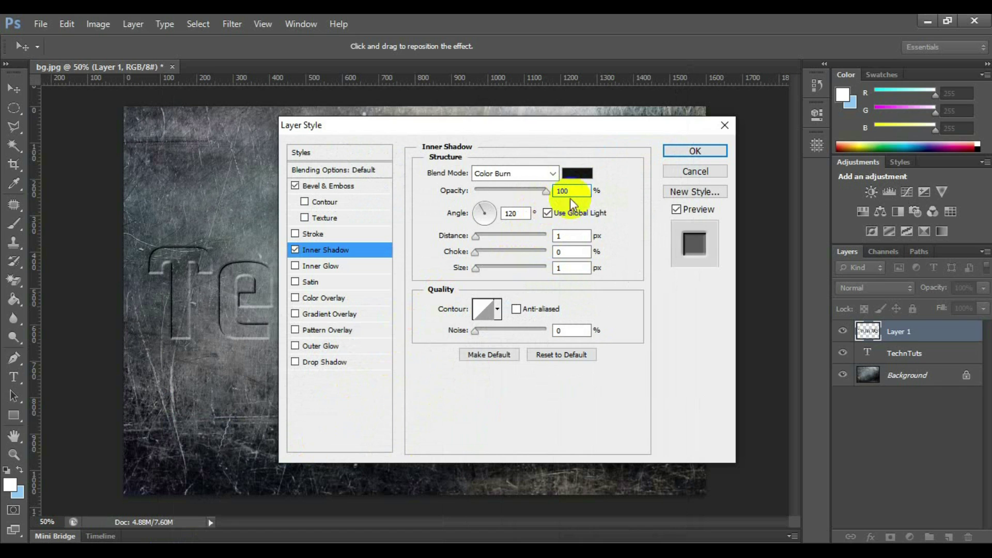
double_click(568, 237)
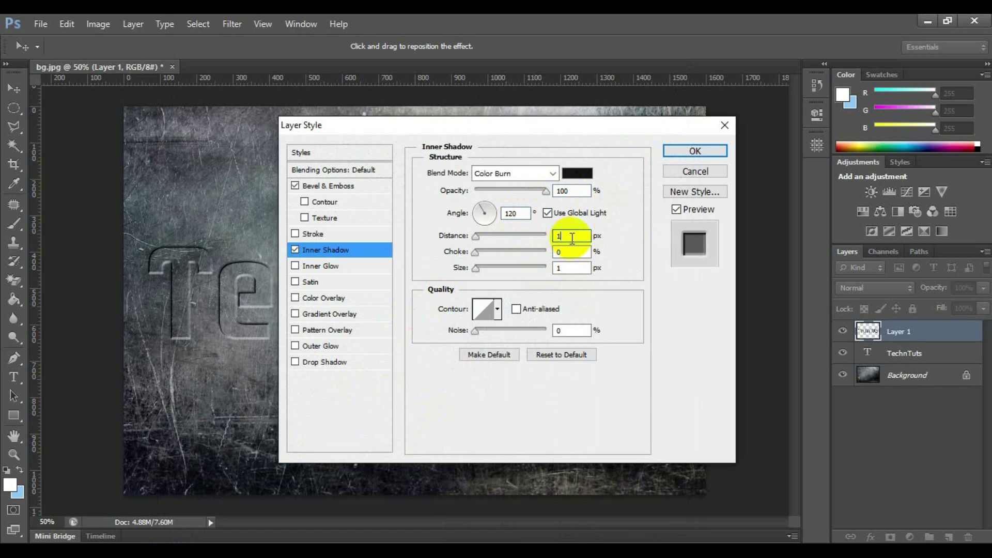
type("13")
left_click(562, 251)
double_click(560, 251)
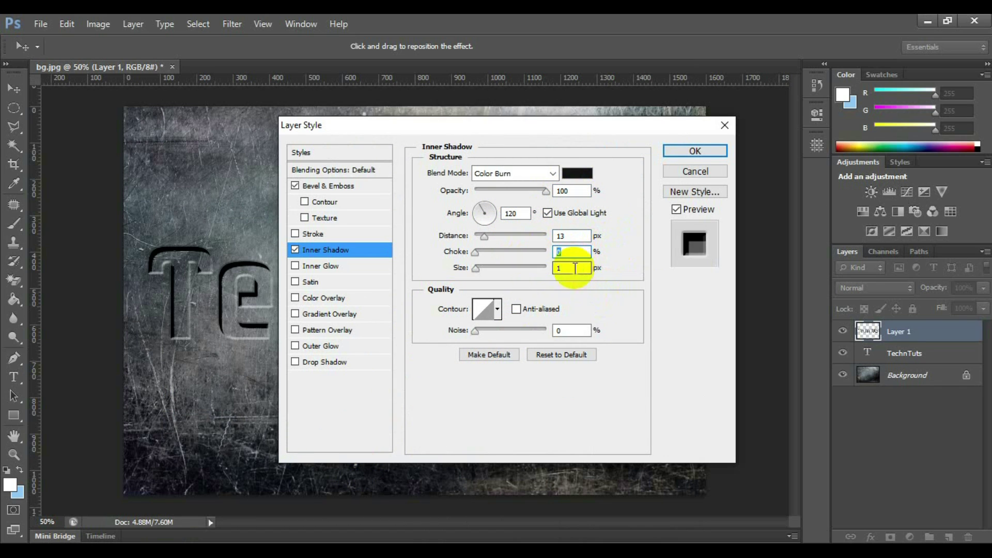
double_click(575, 268)
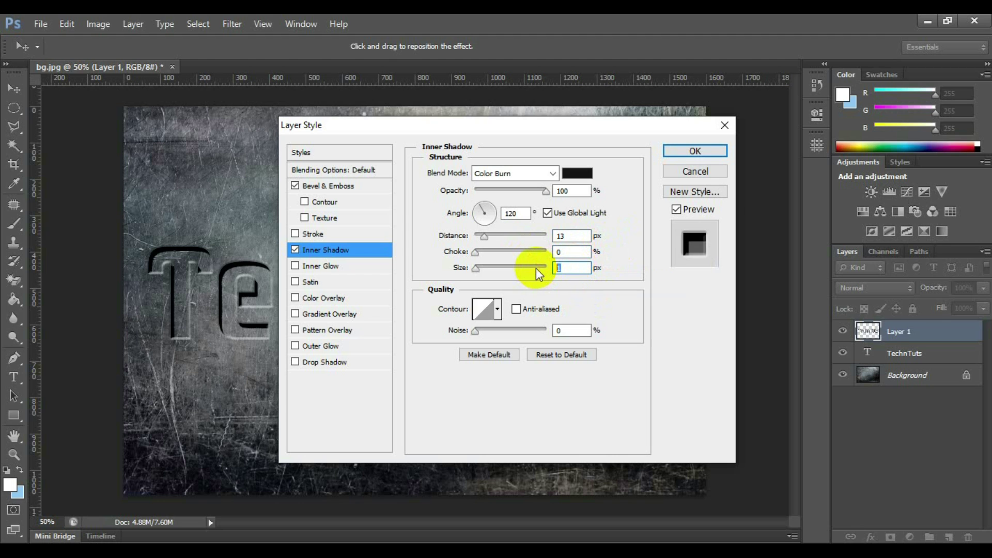
type("6")
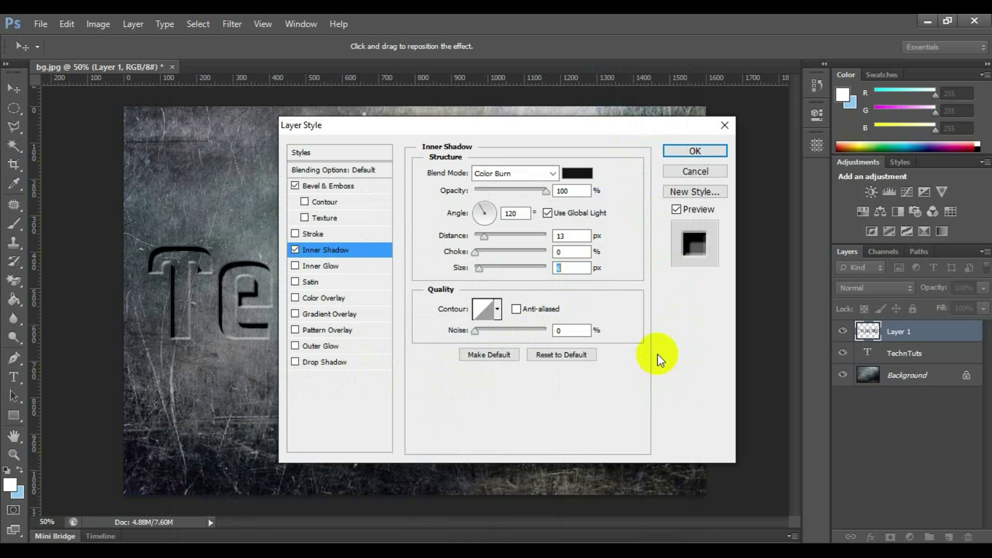
left_click(295, 298)
Step: Give the Color Overlay a near-black colour with Color Burn blend mode
left_click(310, 298)
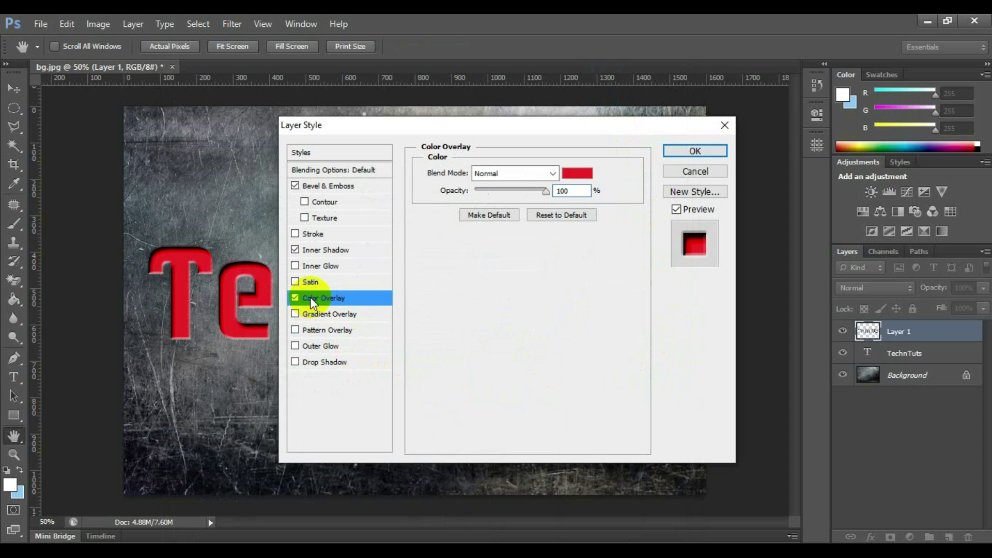
left_click(575, 175)
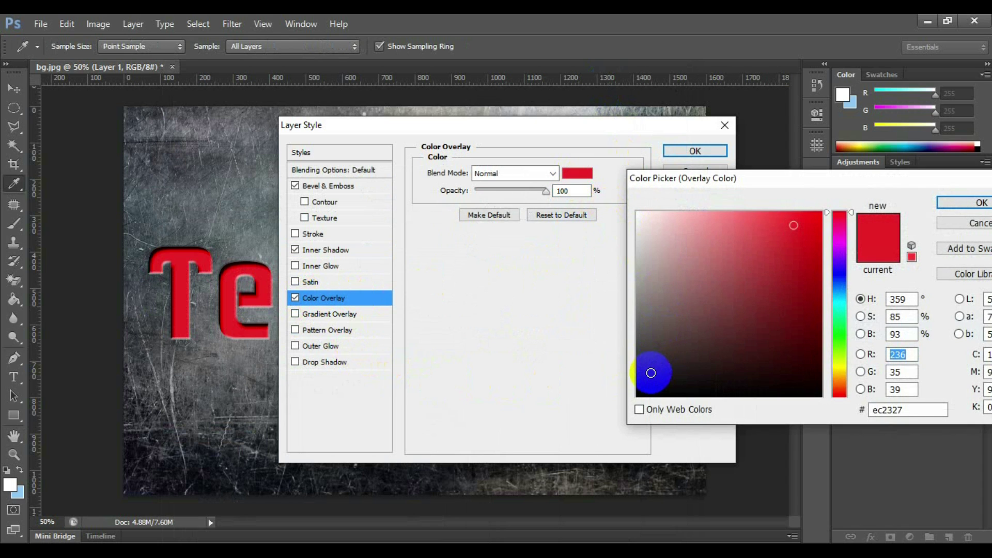
left_click(639, 378)
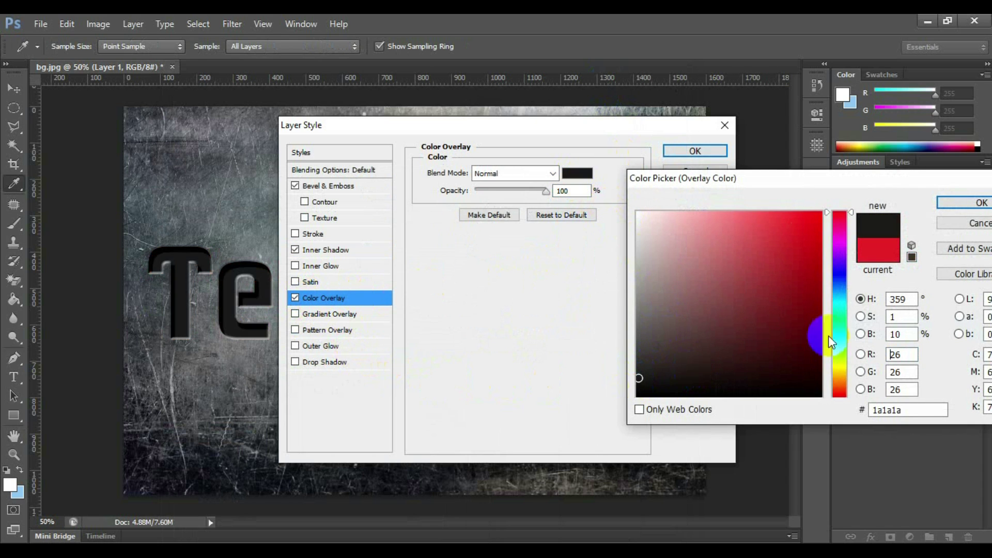
left_click(964, 203)
left_click(556, 172)
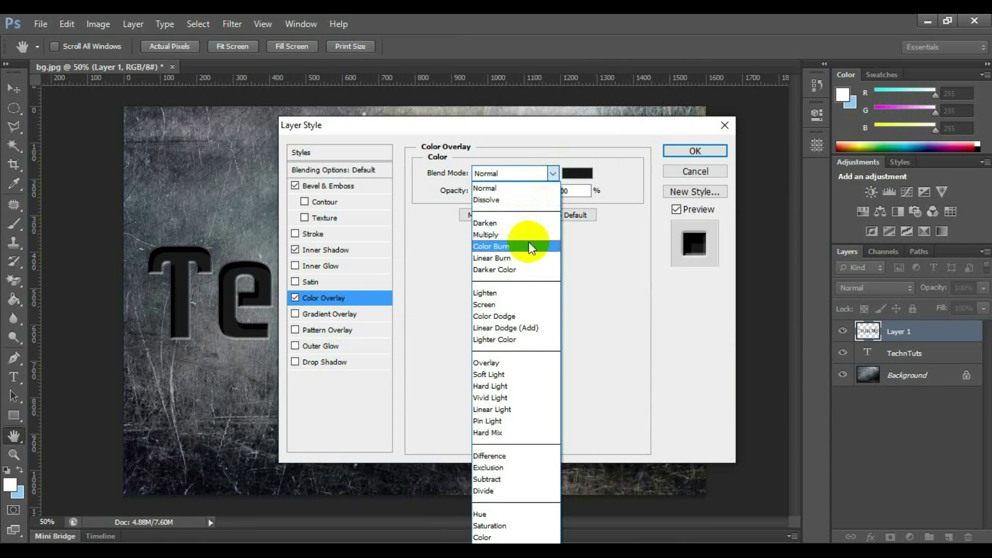
left_click(529, 241)
Step: Lower the overlay opacity to about 10% and apply the layer style
double_click(566, 191)
type("30")
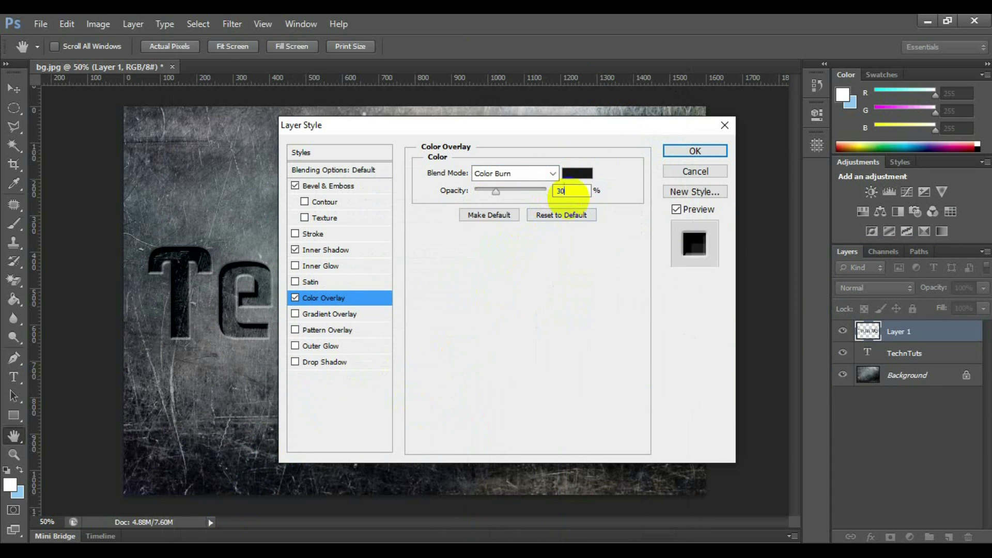
left_click_drag(548, 129, 678, 370)
left_click_drag(626, 423, 616, 425)
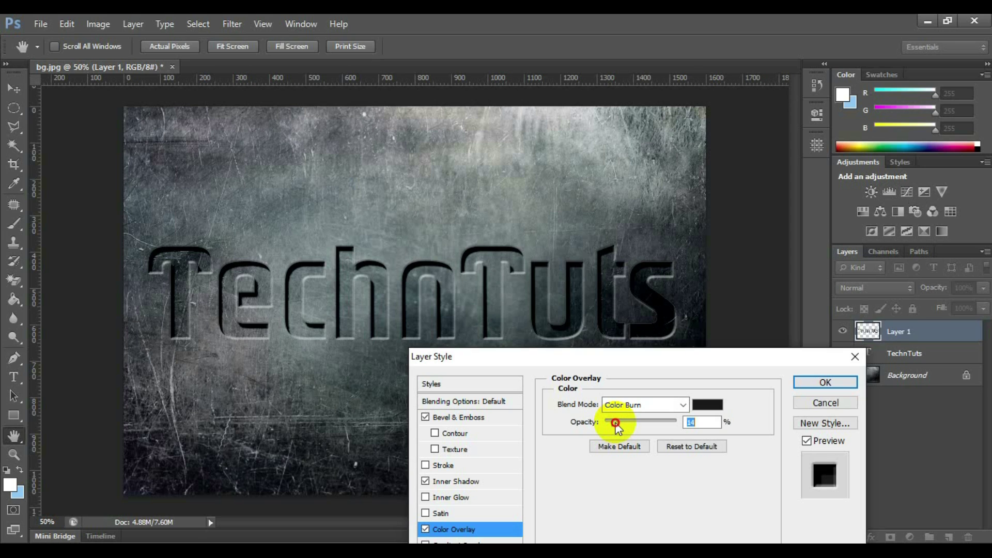
left_click_drag(616, 425, 616, 425)
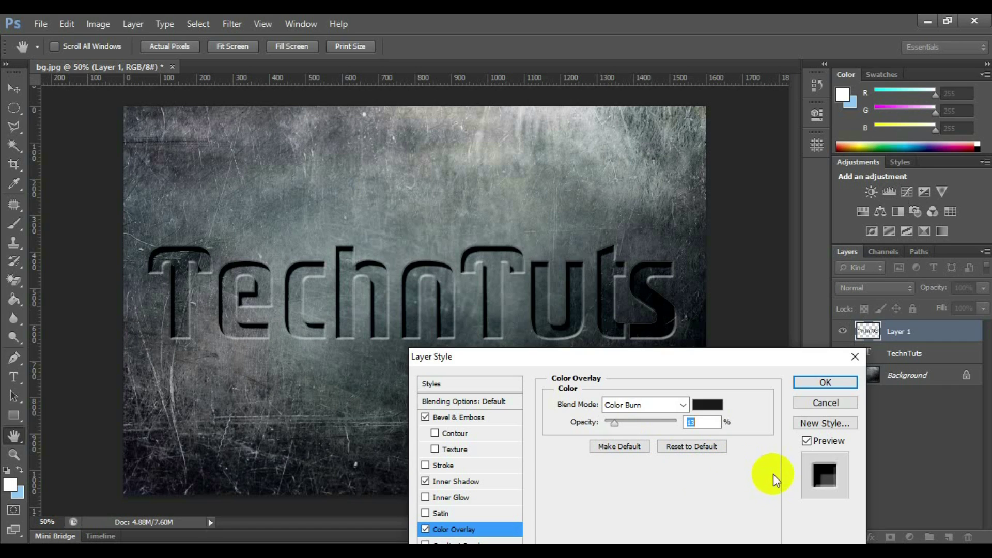
left_click(825, 382)
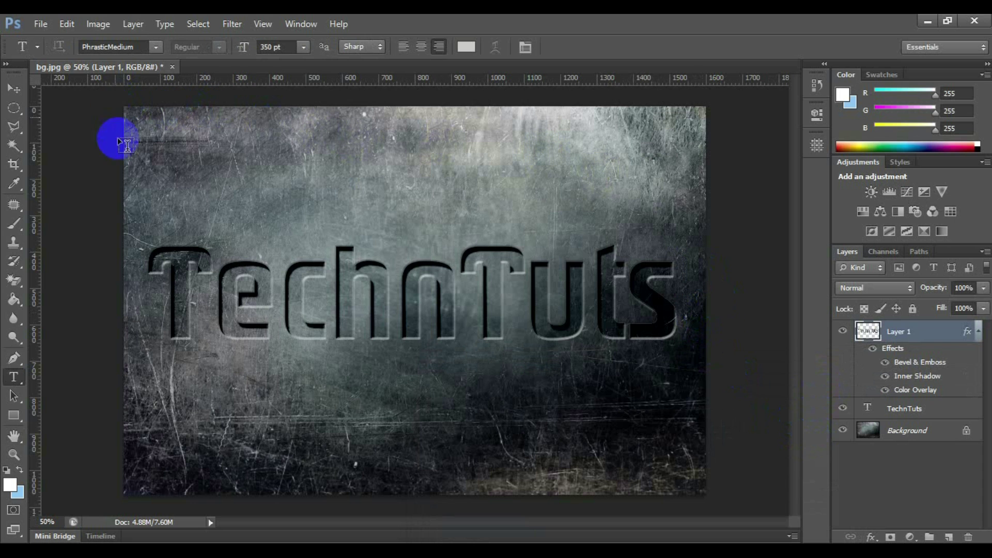
Step: Save the document to the Desktop as Deboss Text Effect.psd with Maximize Compatibility on
key("ctrl+shift+s")
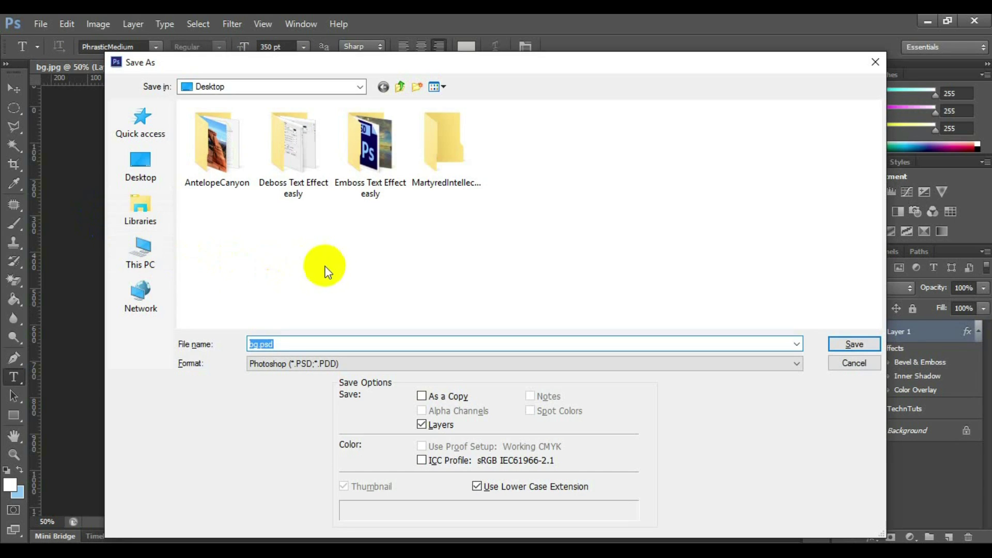
left_click(140, 162)
left_click(292, 344)
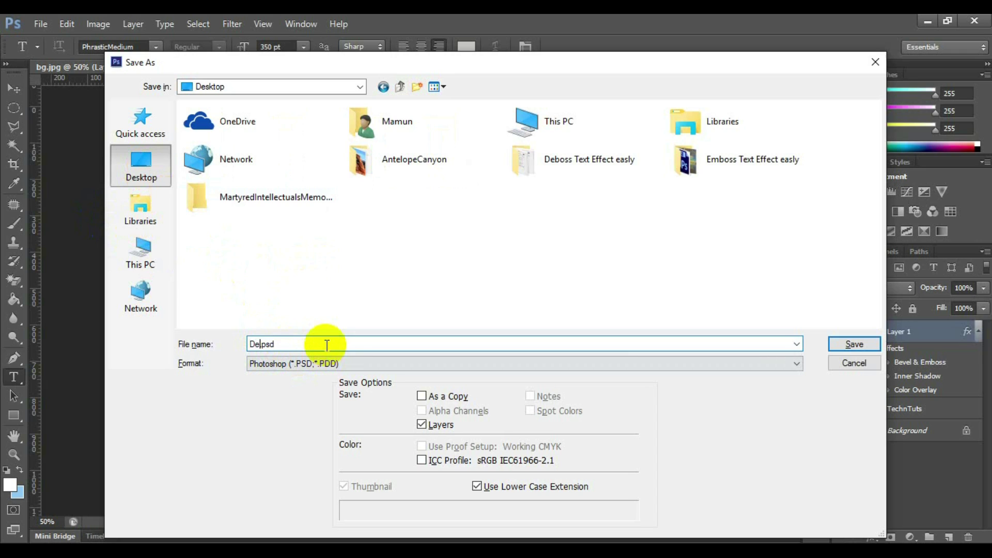
type("Deboss Text Effect")
key("Return")
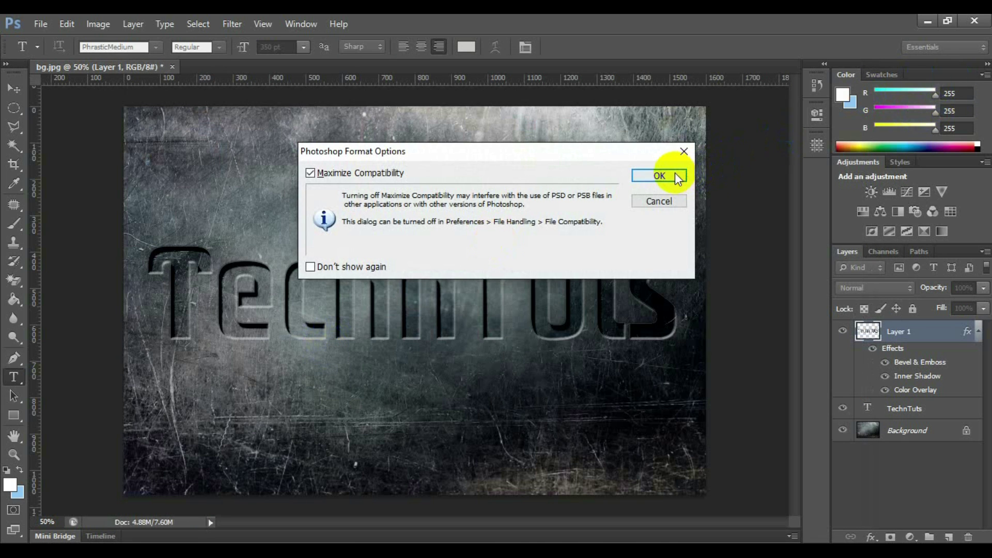
left_click(675, 176)
left_click(39, 24)
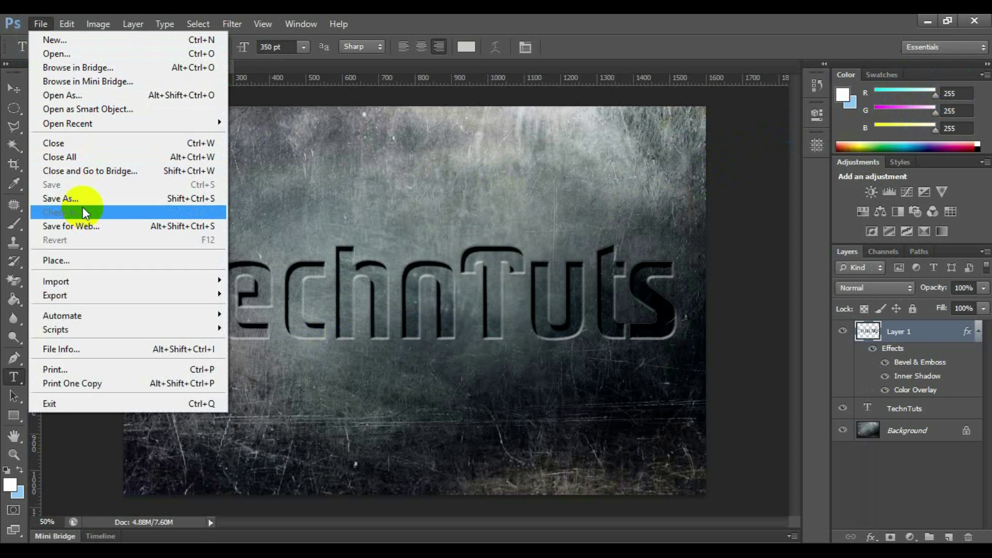
Step: Export a PNG-24 copy named Deboss-Text-Effect.png to the Desktop via Save for Web
left_click(83, 227)
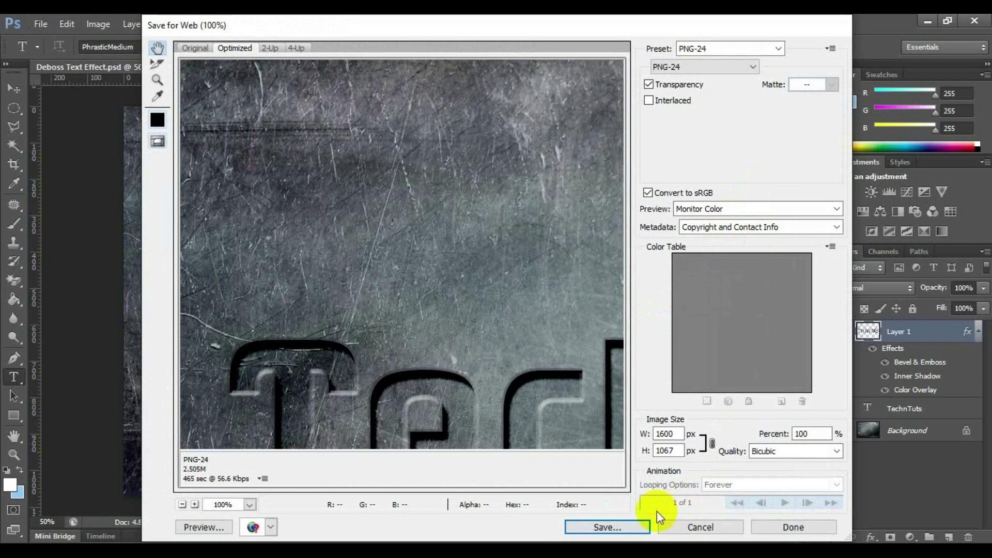
left_click(609, 527)
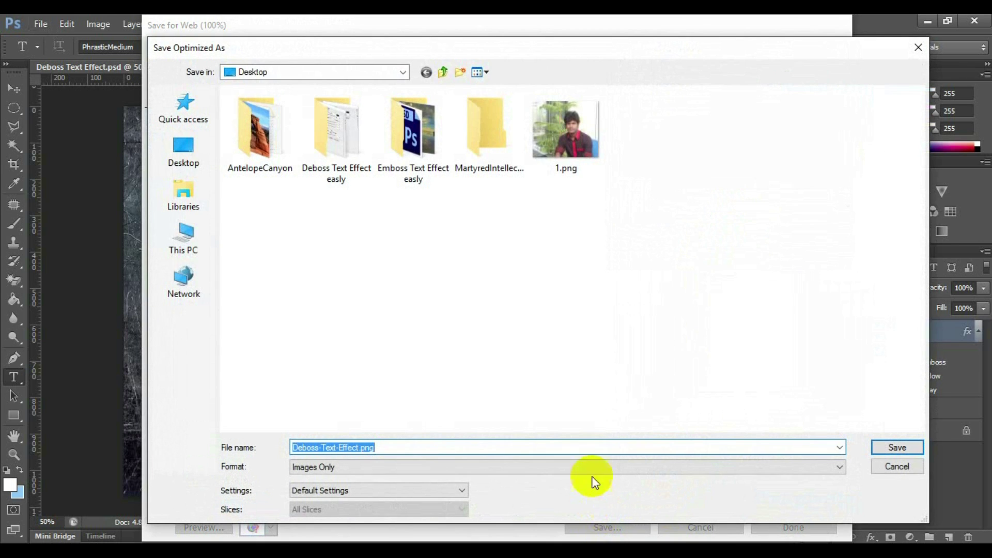
left_click(897, 447)
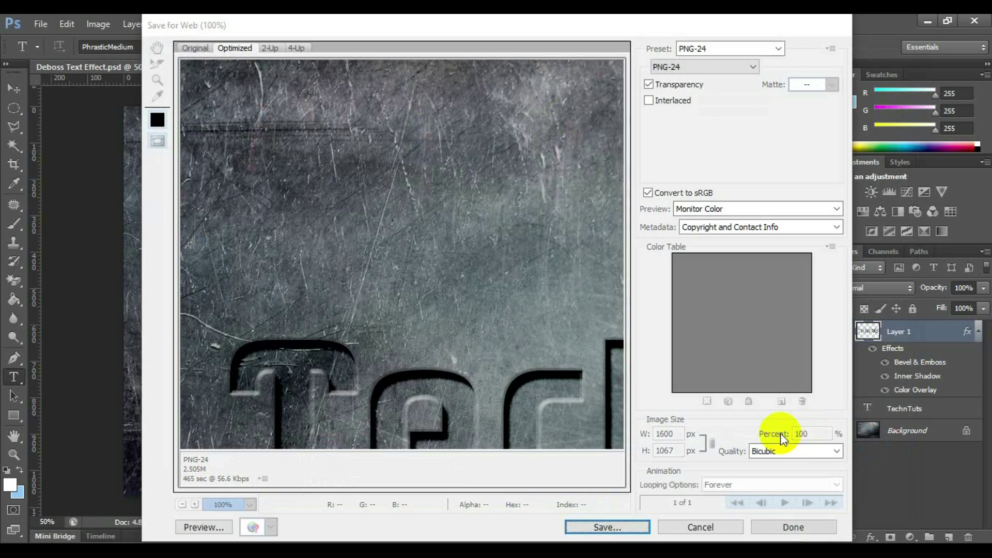